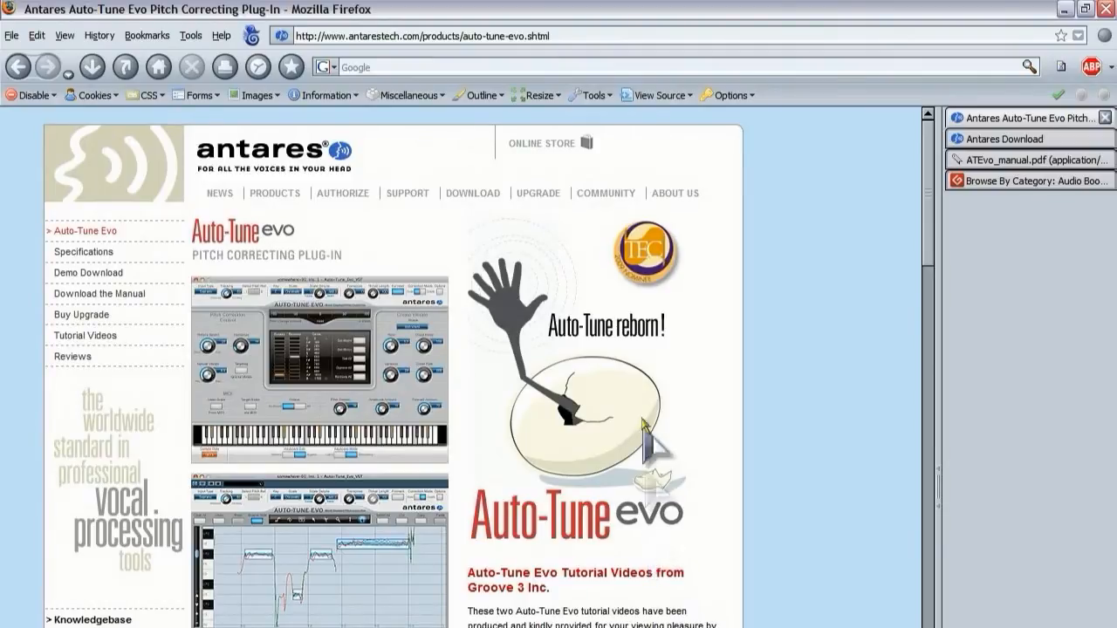
# Skim the Auto-Tune Evo PDF manual backwards from page 48 to the Retune Speed and Adjust Vibrato section and close the manual
pyautogui.click(963, 140)
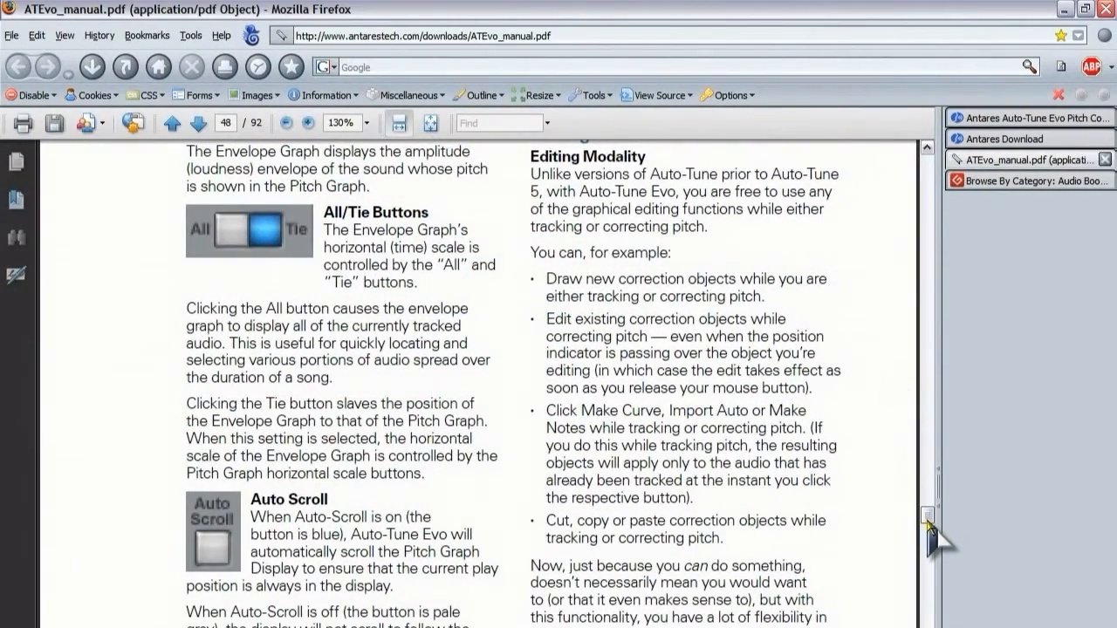
pyautogui.click(928, 405)
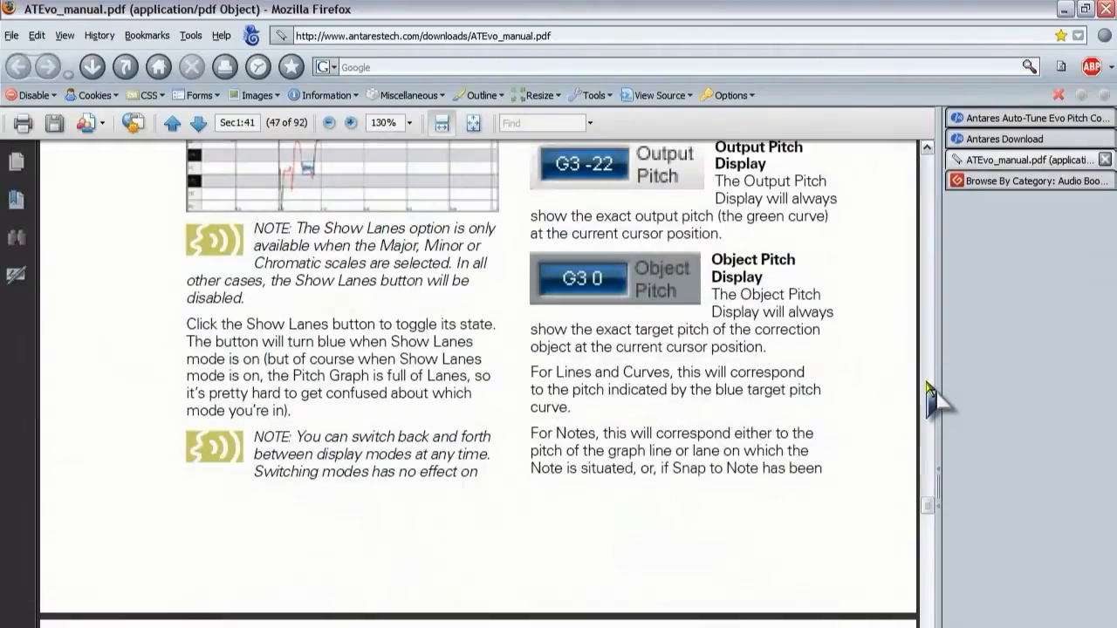
pyautogui.click(927, 382)
pyautogui.click(926, 382)
pyautogui.click(927, 358)
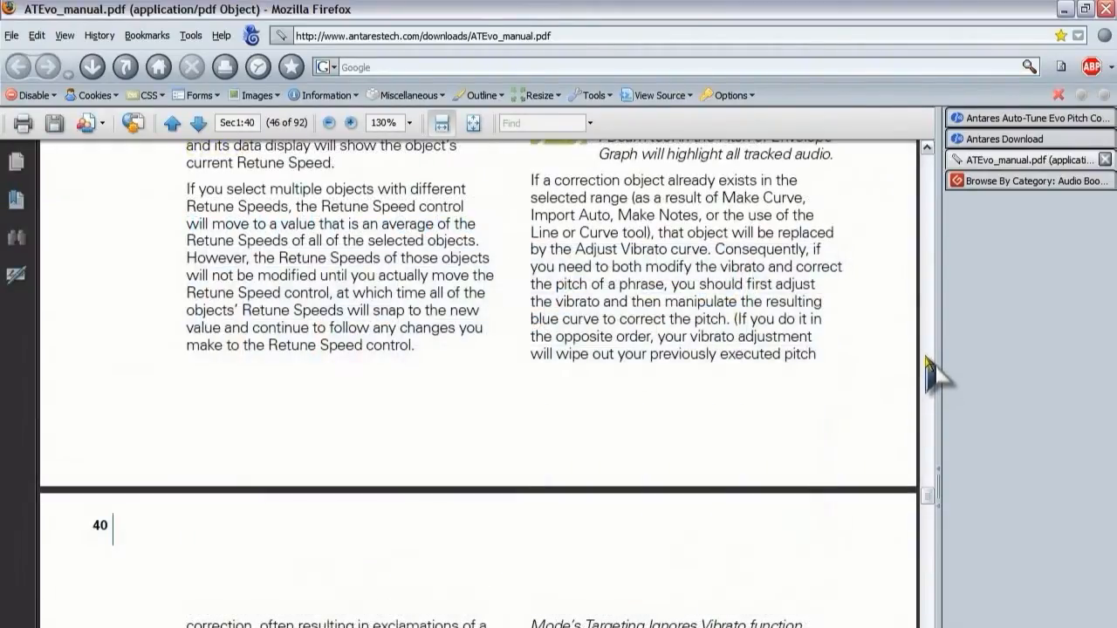
pyautogui.click(926, 358)
pyautogui.click(926, 356)
pyautogui.click(928, 548)
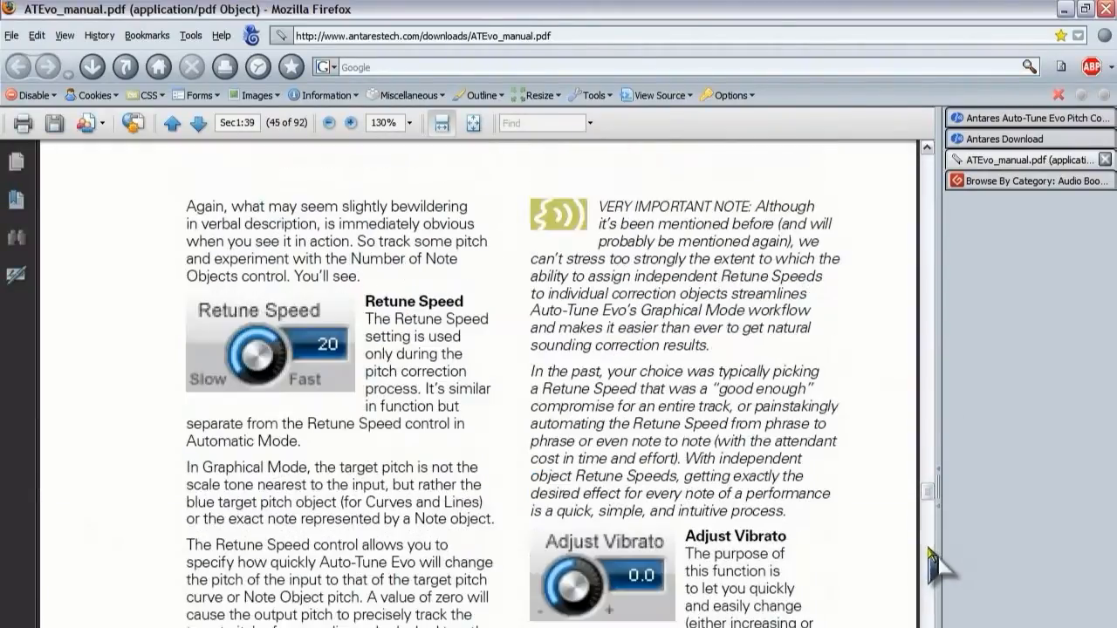
pyautogui.click(1105, 160)
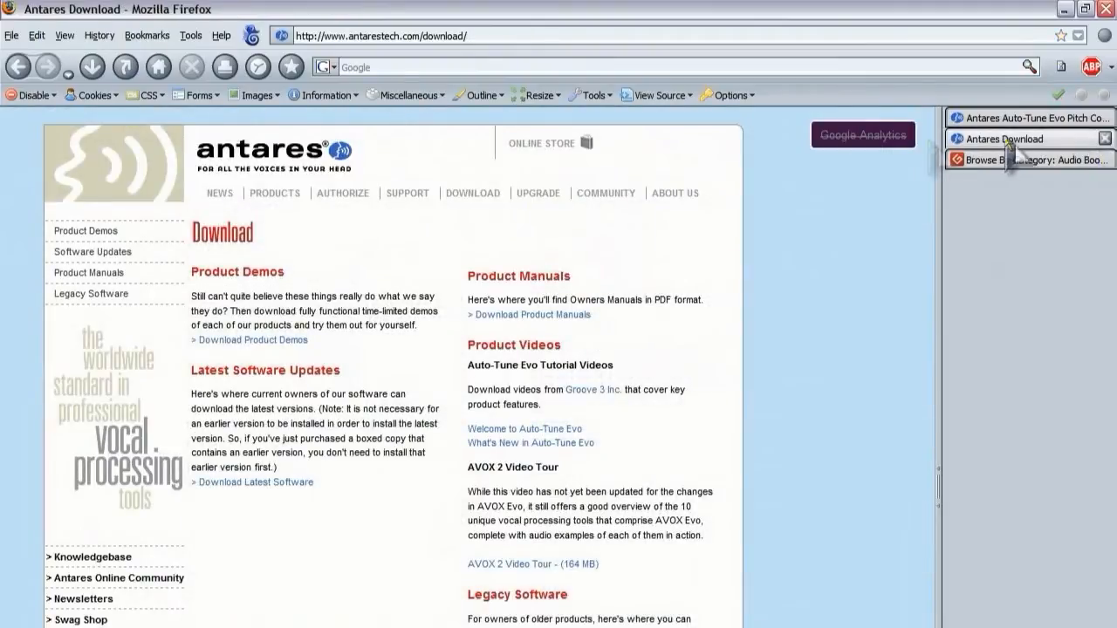
# Look over Project Gutenberg's human-read audio book category page and close it
pyautogui.click(1066, 163)
pyautogui.scroll(-1, 574, 566)
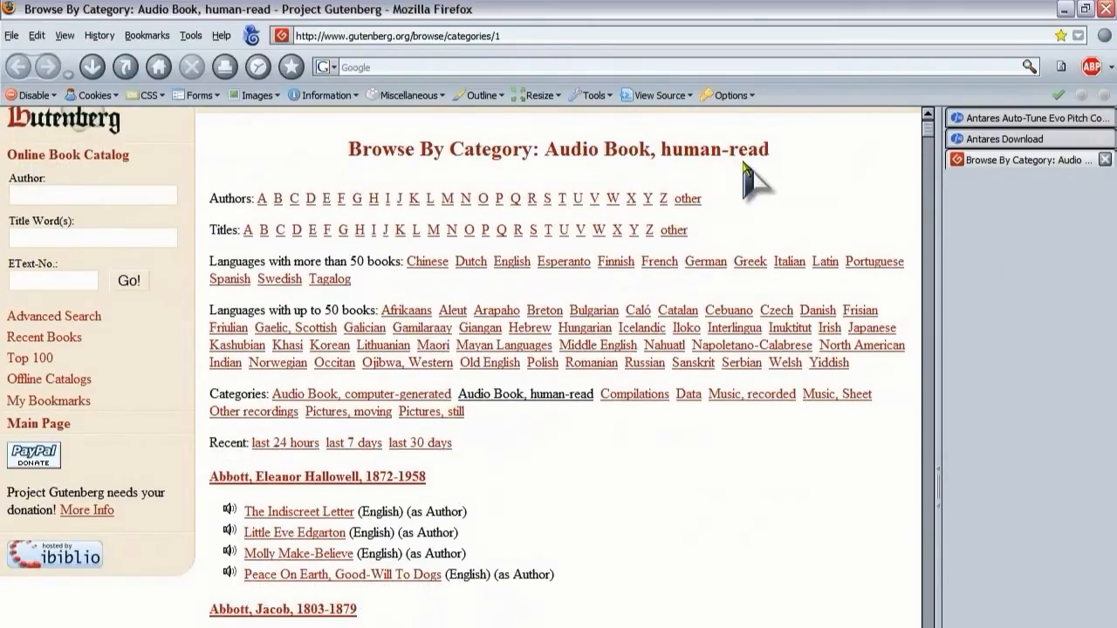
pyautogui.scroll(1, 746, 179)
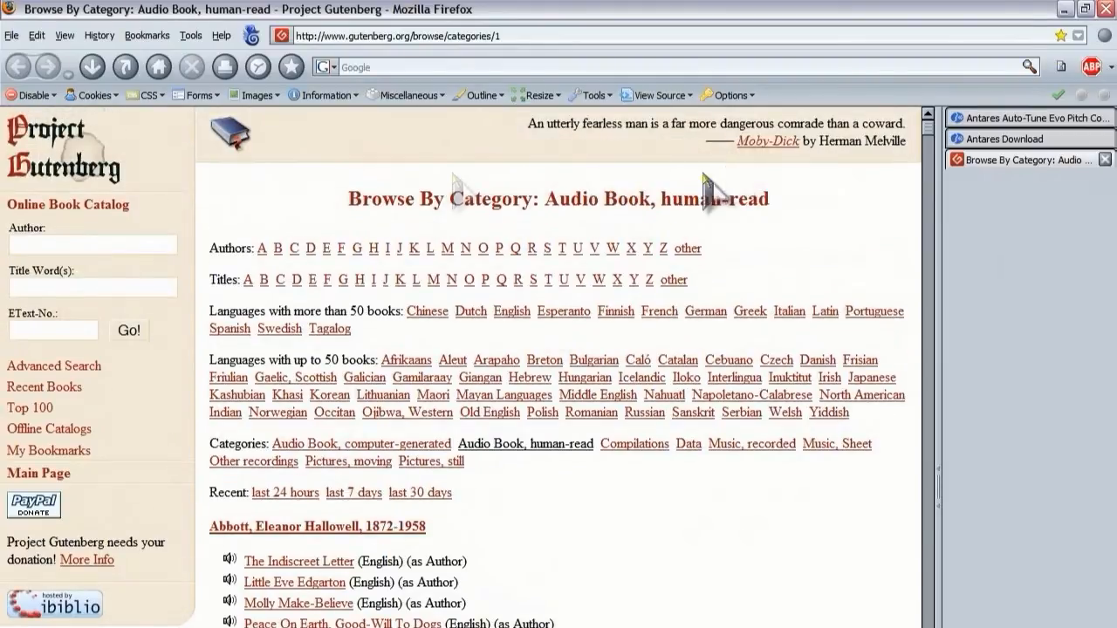
pyautogui.click(1102, 160)
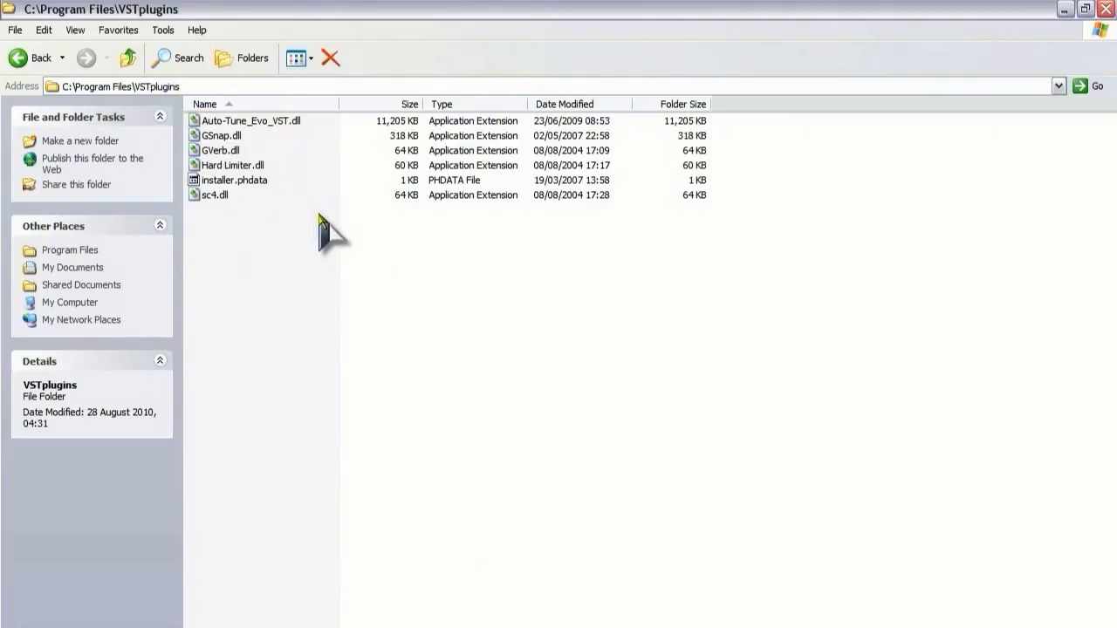
# Locate the Auto-Tune_Evo_VST.dll plug-in file in the C:\Program Files\VSTplugins folder
pyautogui.click(275, 122)
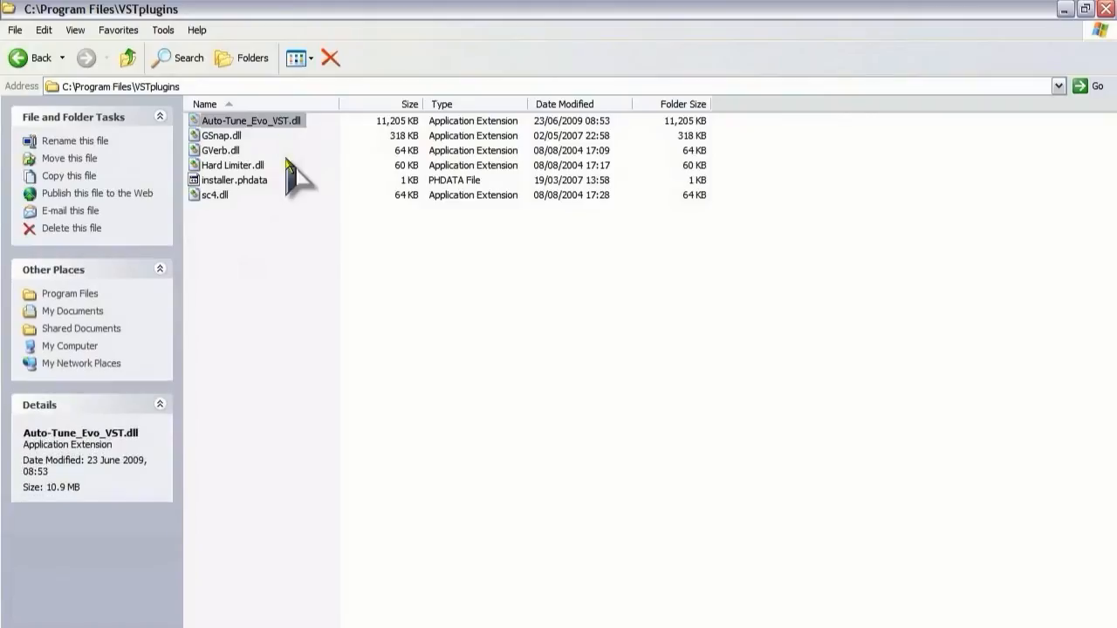
pyautogui.click(402, 419)
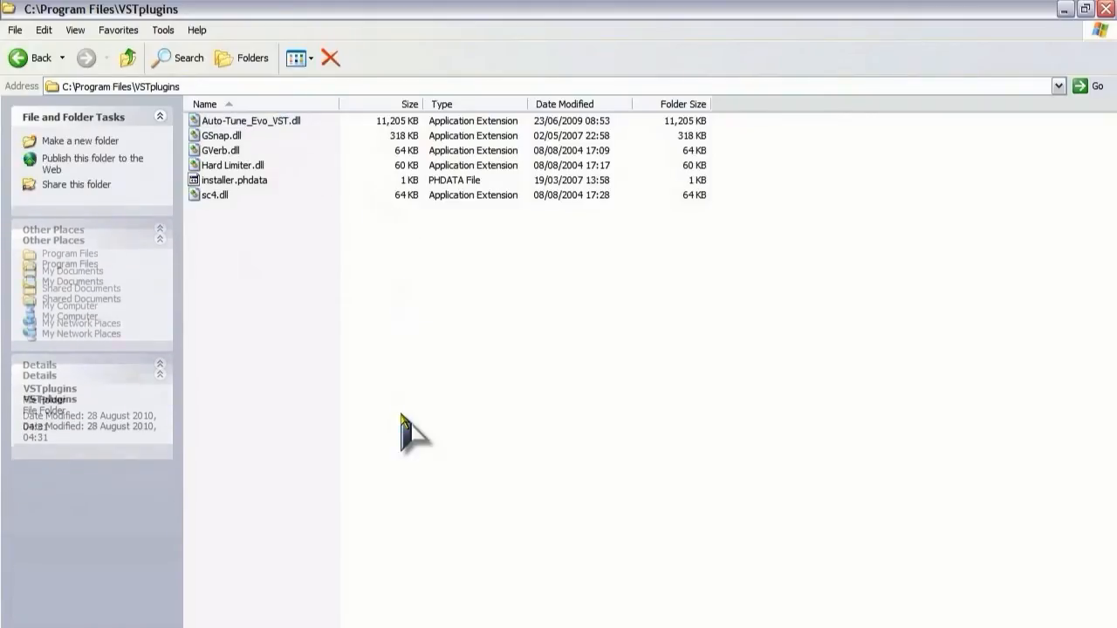
pyautogui.click(251, 122)
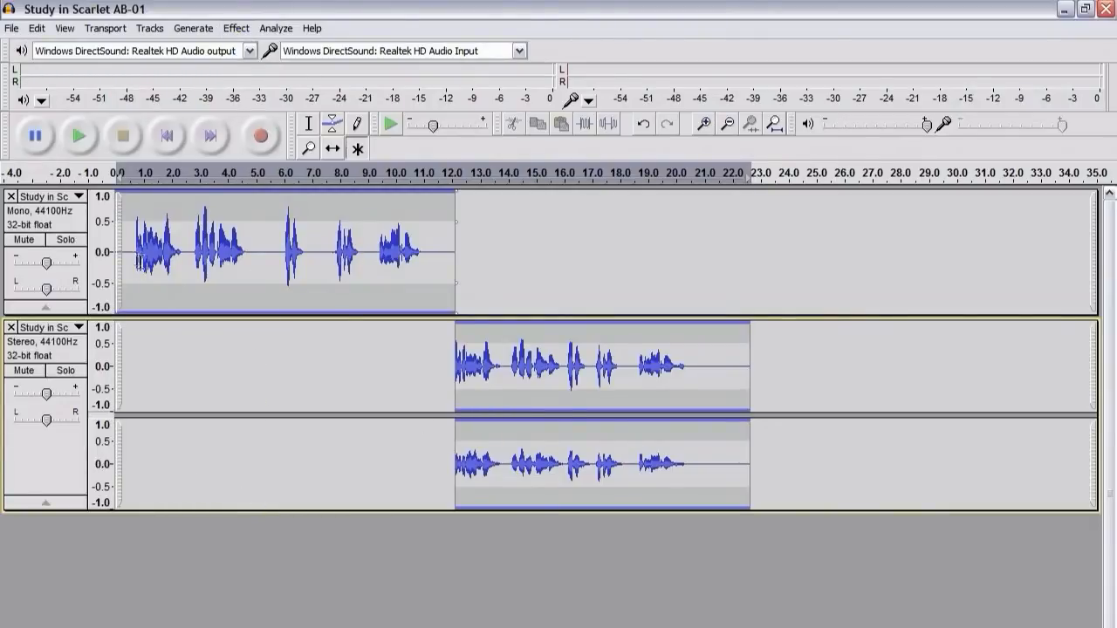
# Switch to the Study in Scarlet project in Audacity, play the mono and stereo clips from near the beginning and stop playback
pyautogui.moveTo(443, 375); pyautogui.dragTo(809, 375)
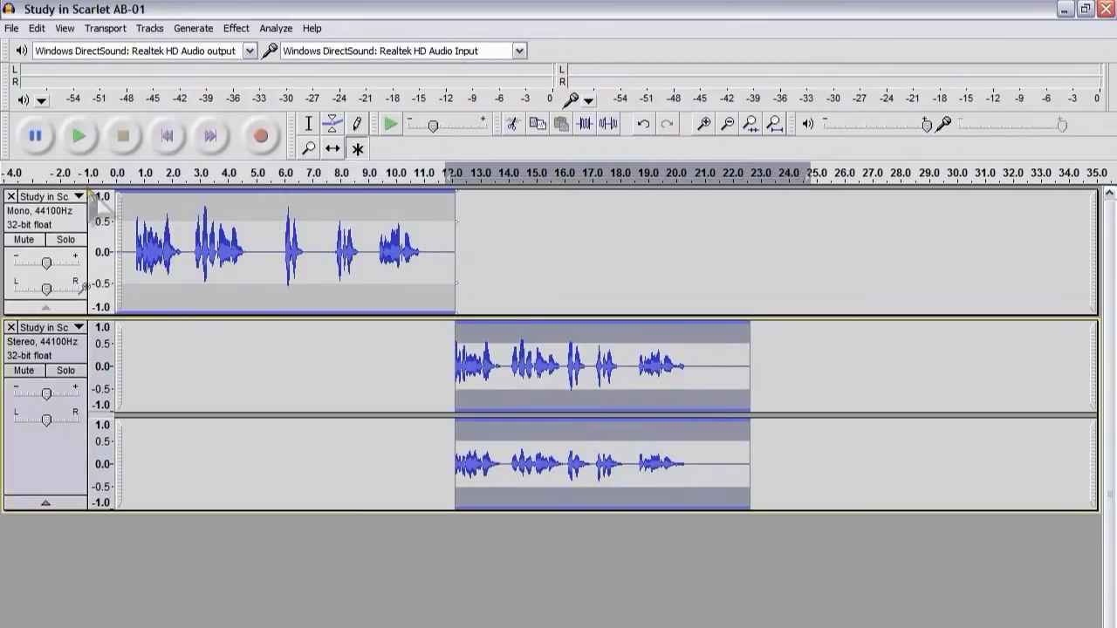
pyautogui.click(83, 222)
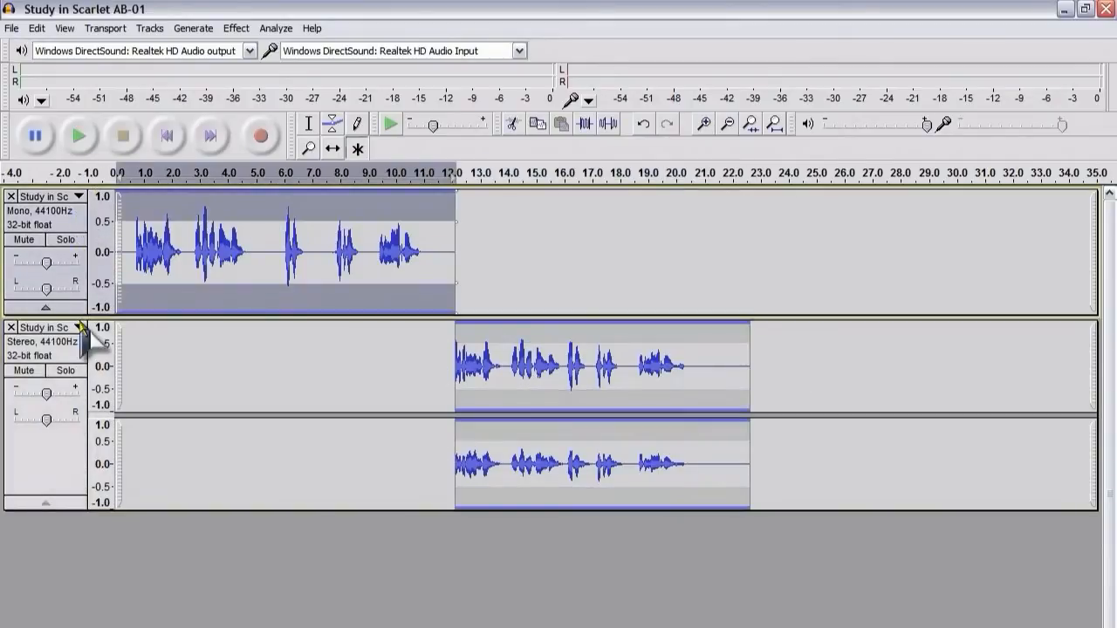
pyautogui.click(169, 377)
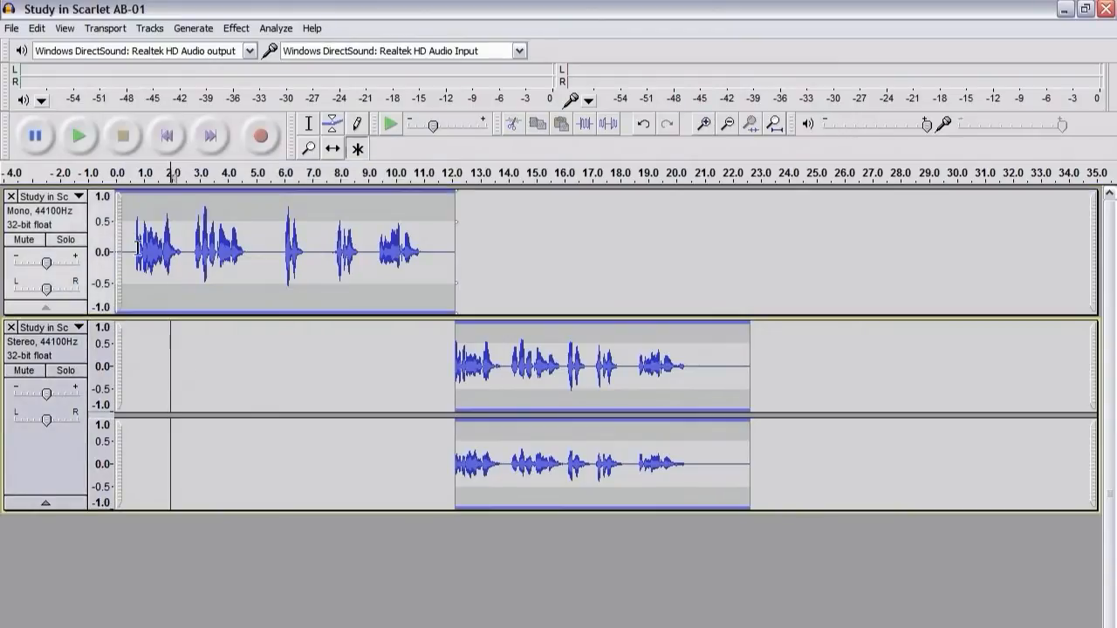
pyautogui.click(132, 228)
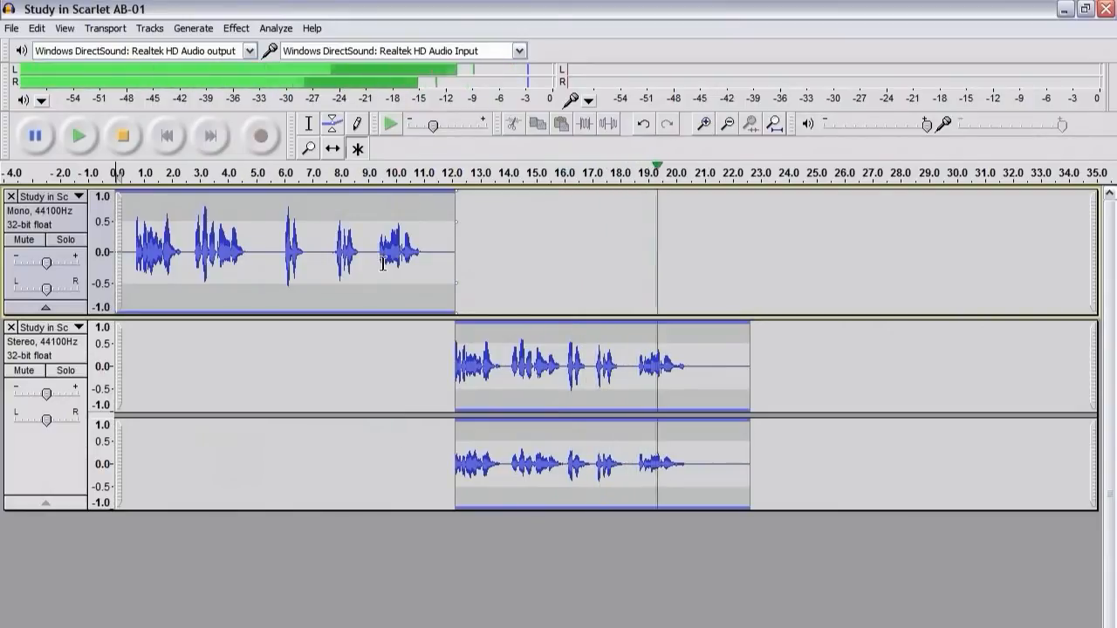
pyautogui.click(125, 146)
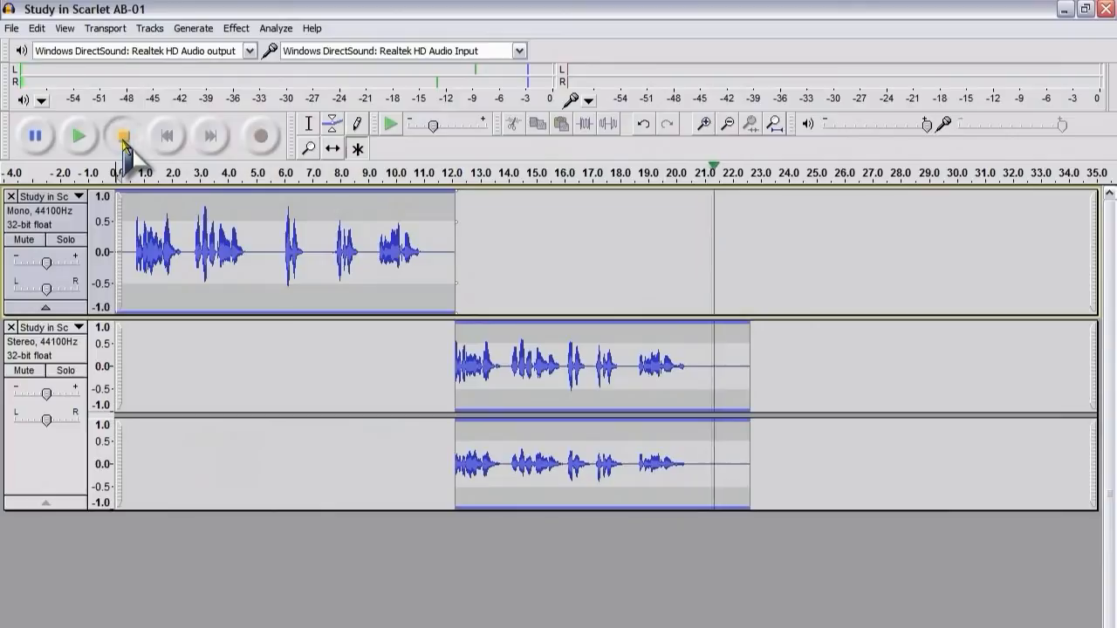
# Change the tempo of a roughly 0.9-second portion around the 20-second mark of the stereo track by -25 percent
pyautogui.moveTo(449, 379); pyautogui.dragTo(815, 394)
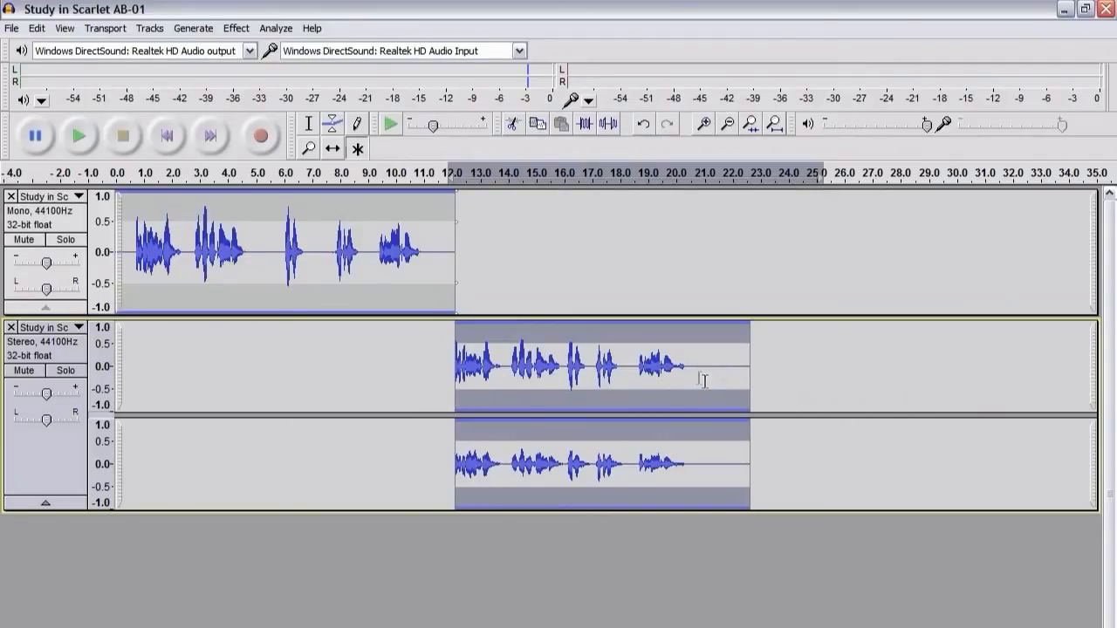
pyautogui.moveTo(663, 367); pyautogui.dragTo(684, 386)
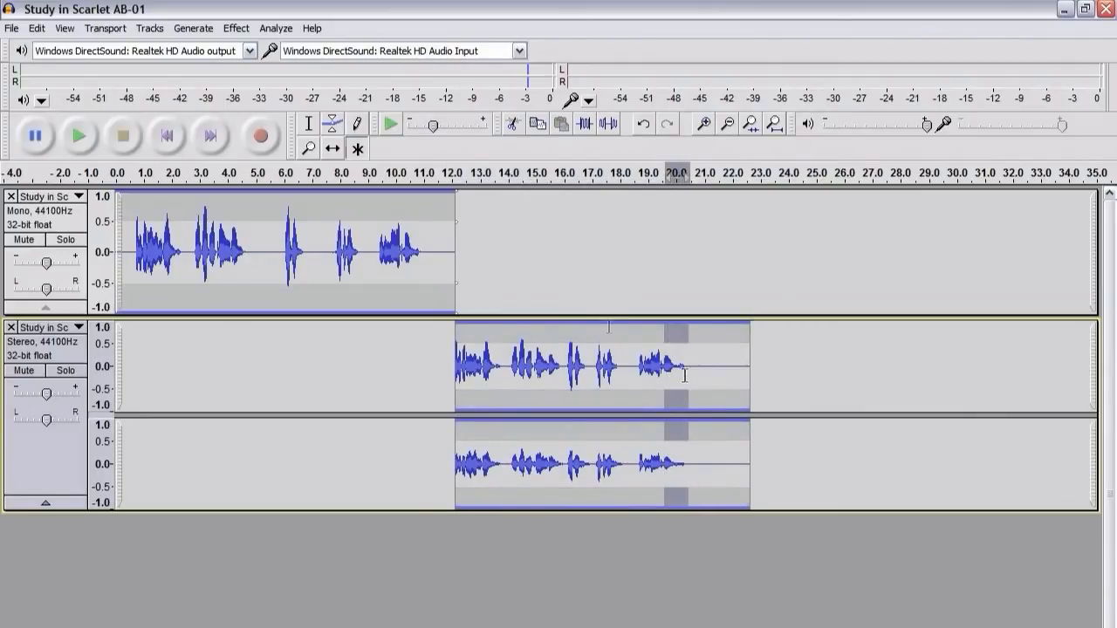
pyautogui.click(236, 28)
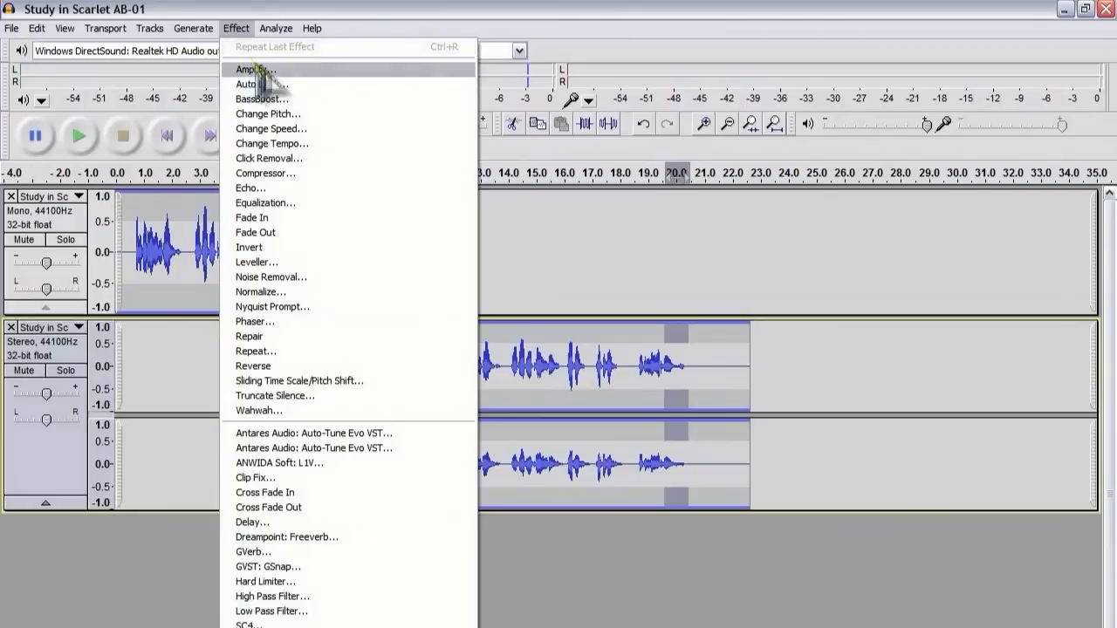
pyautogui.click(292, 145)
pyautogui.write('-25')
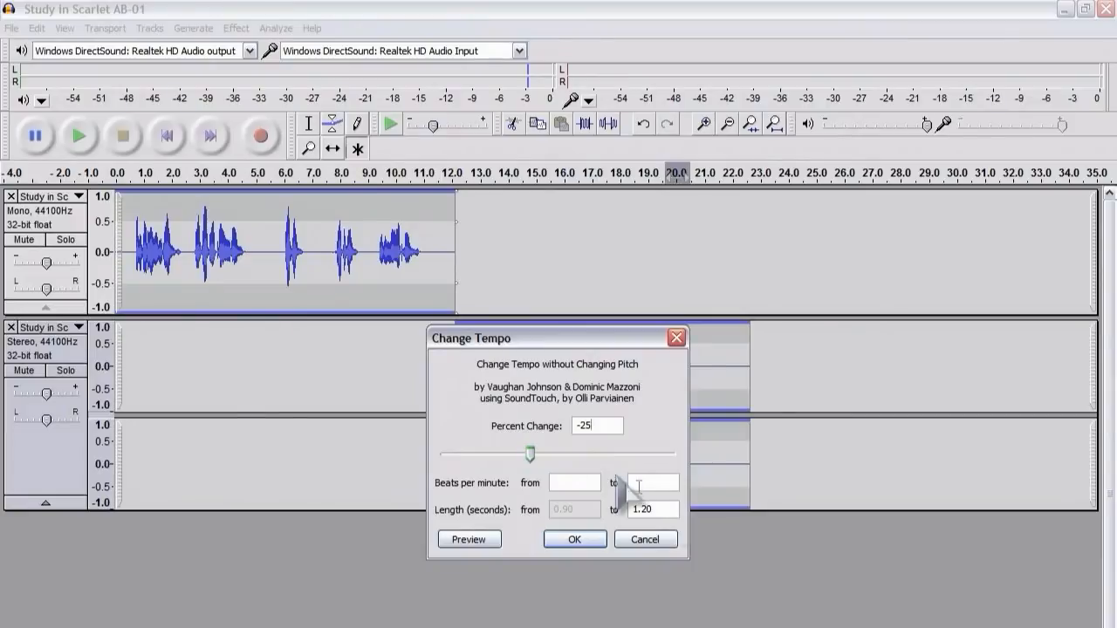
pyautogui.click(593, 540)
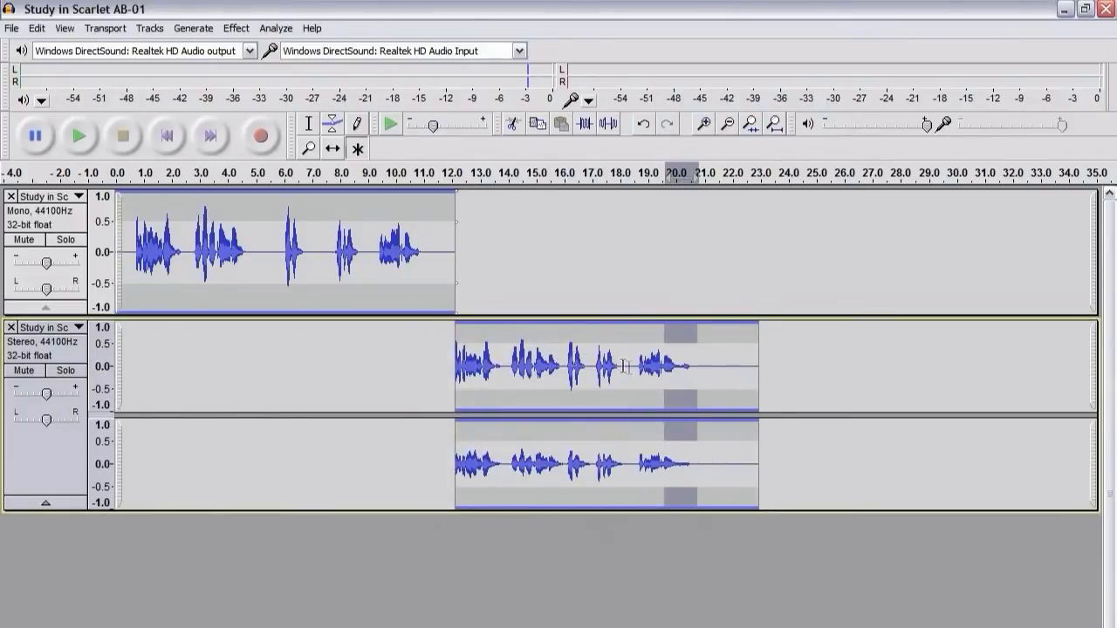
# Play the slowed portion and the whole stereo clip, stop playback and clear the selection
pyautogui.click(80, 140)
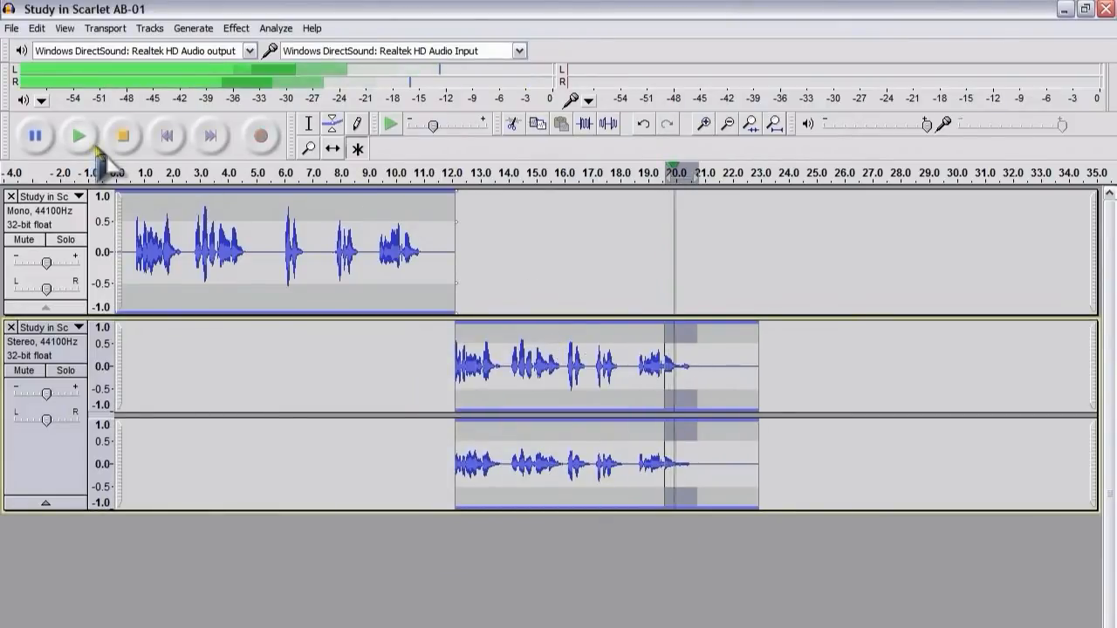
pyautogui.moveTo(454, 375); pyautogui.dragTo(914, 393)
pyautogui.click(78, 137)
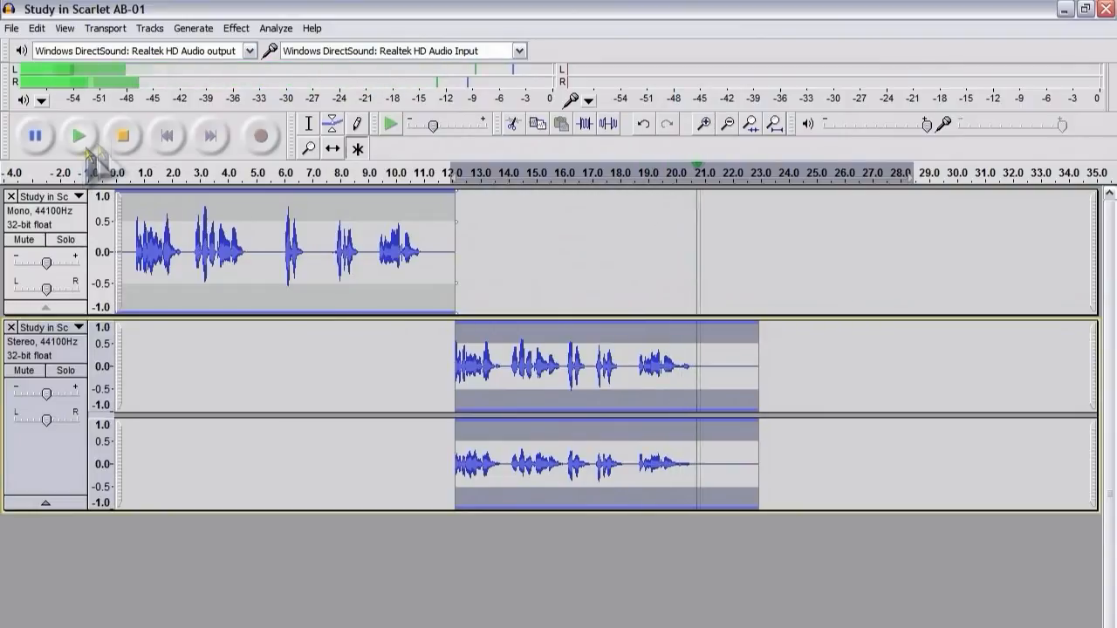
pyautogui.click(123, 136)
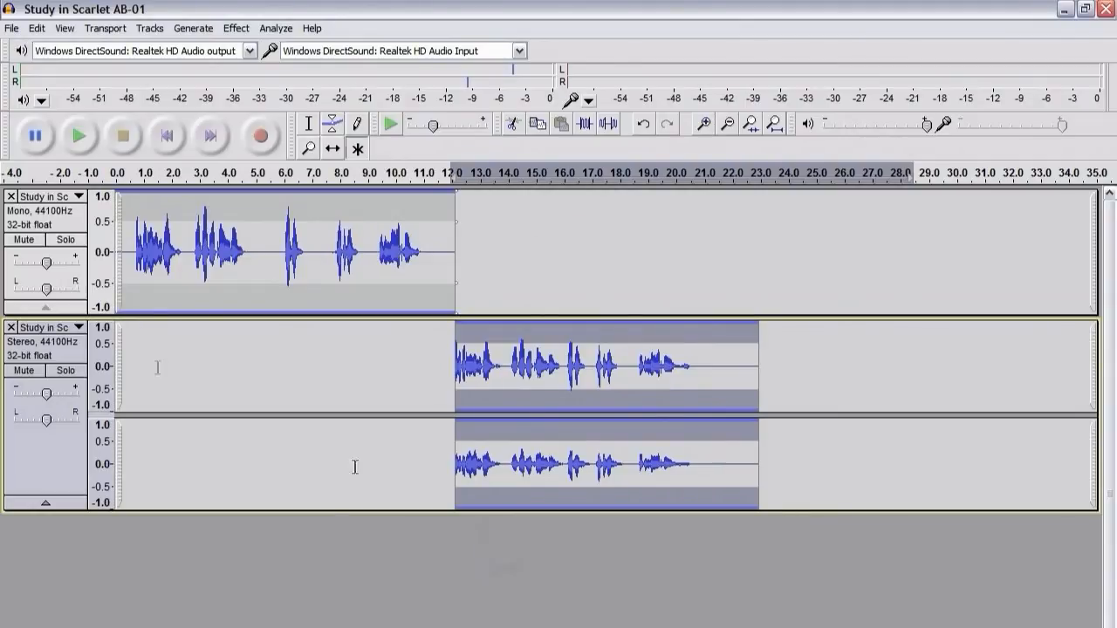
pyautogui.click(150, 295)
pyautogui.click(628, 476)
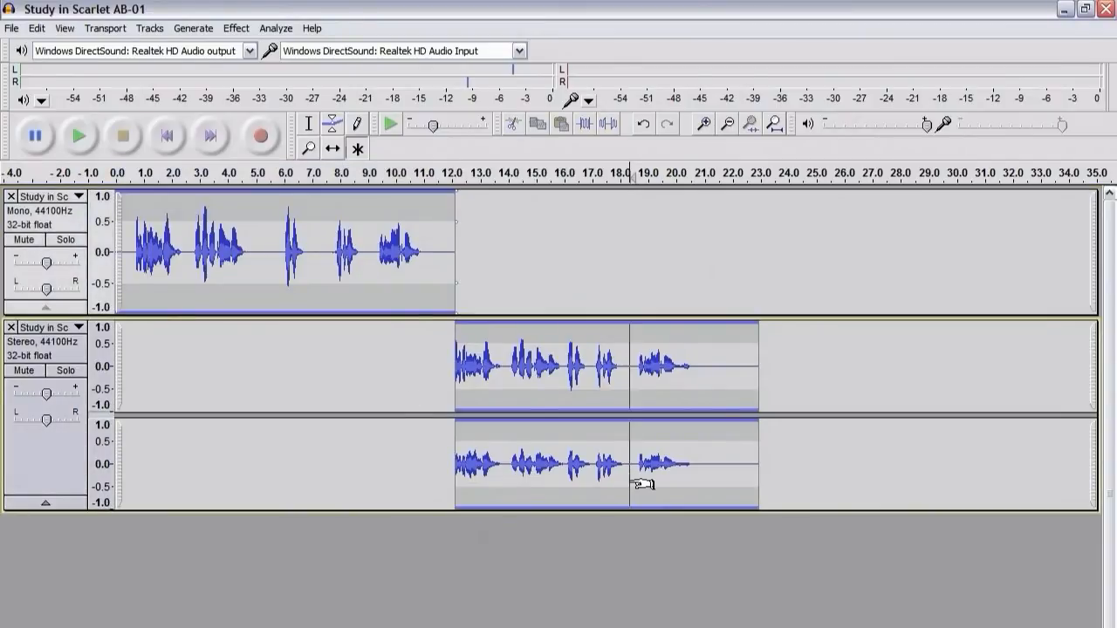